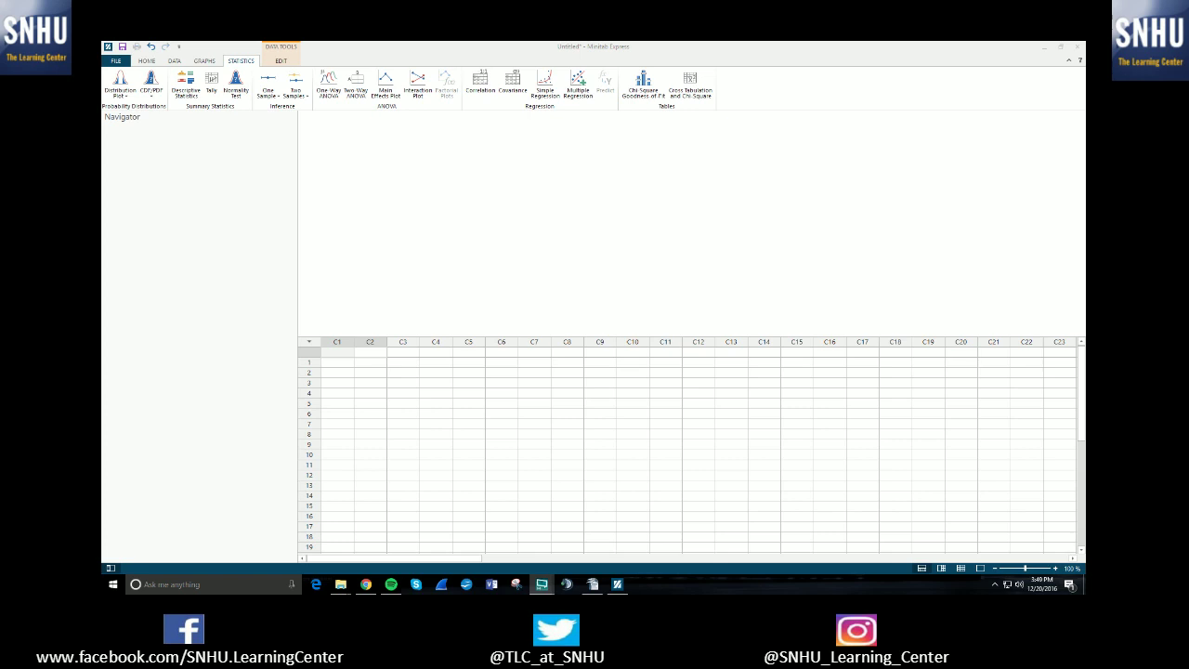
Open the 2-Sample Proportion test from Statistics > Two Samples > Proportions.
left_click(243, 62)
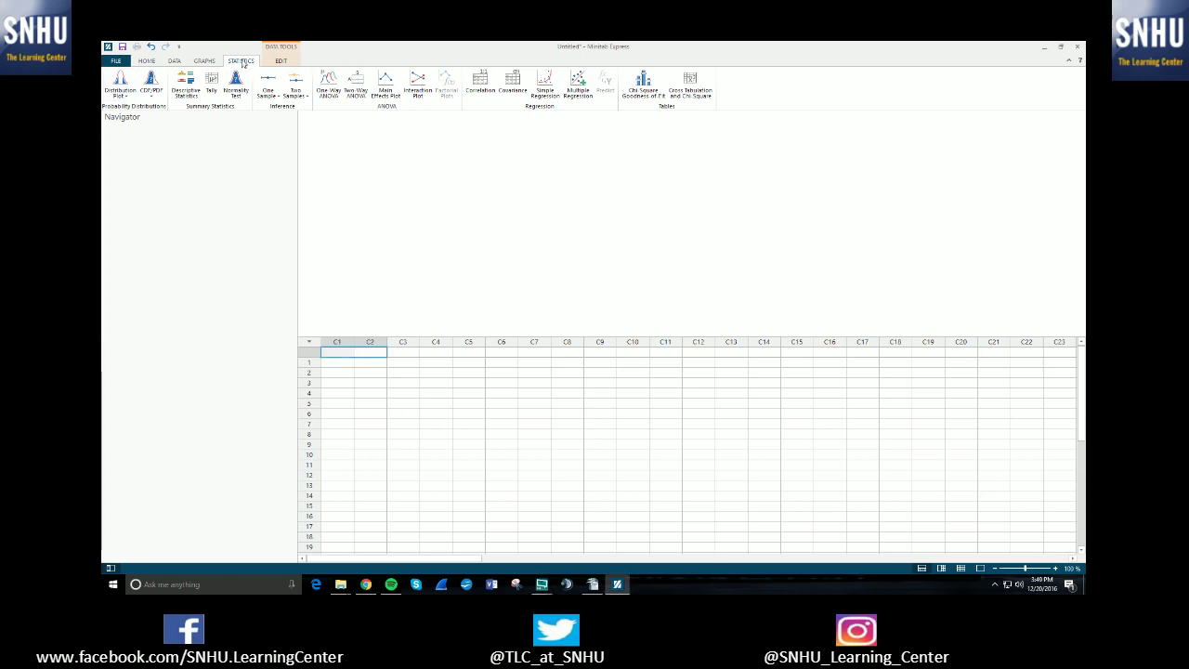
left_click(305, 97)
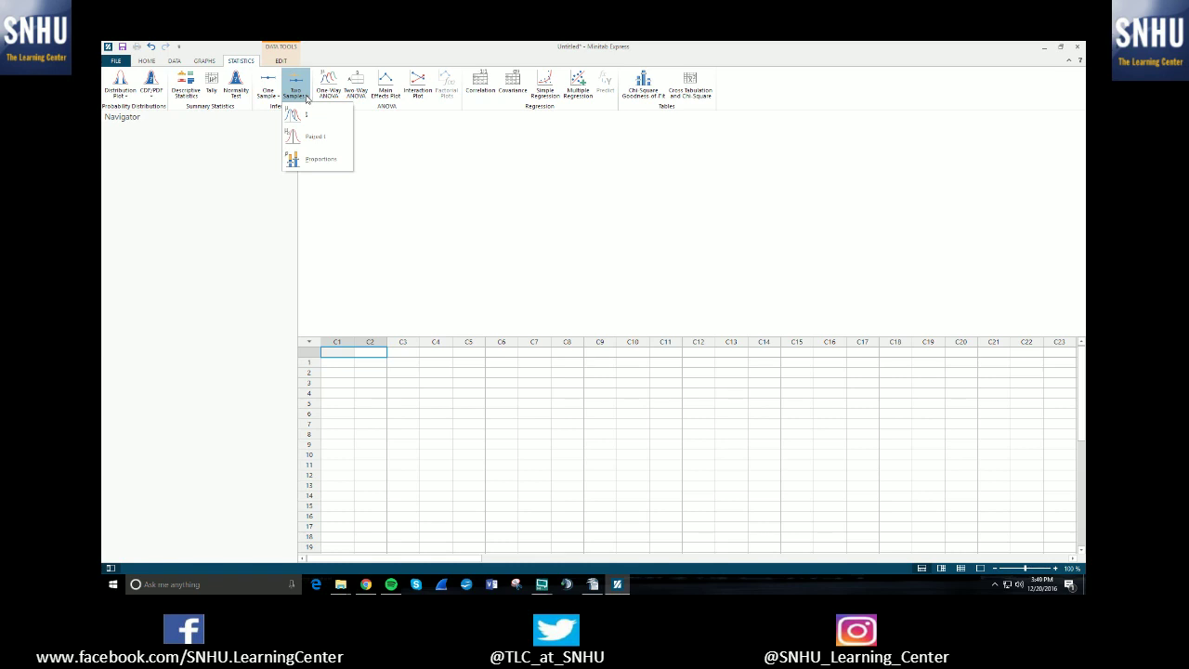
left_click(320, 164)
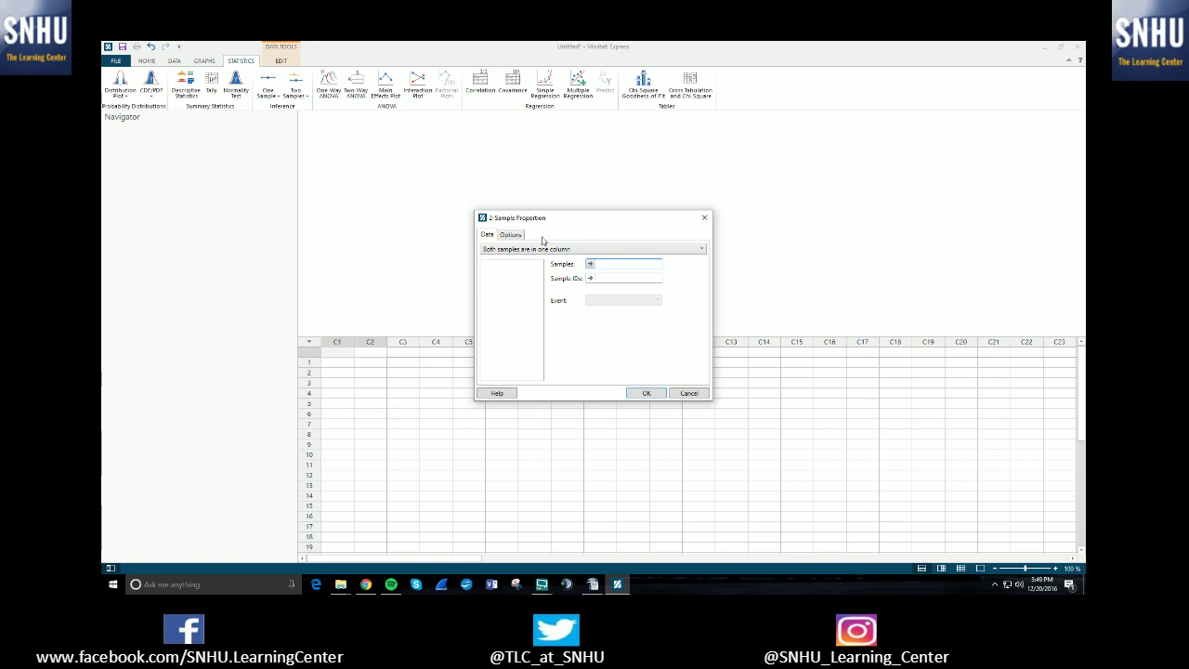
left_click_drag(570, 217, 548, 196)
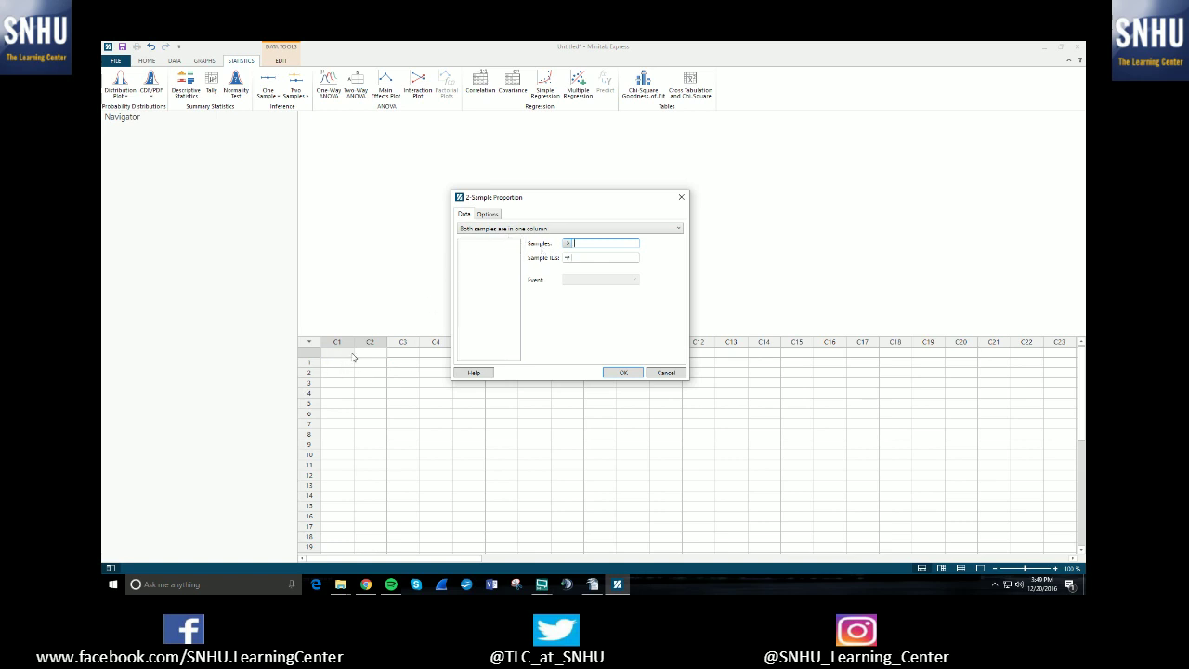
left_click_drag(568, 198, 754, 168)
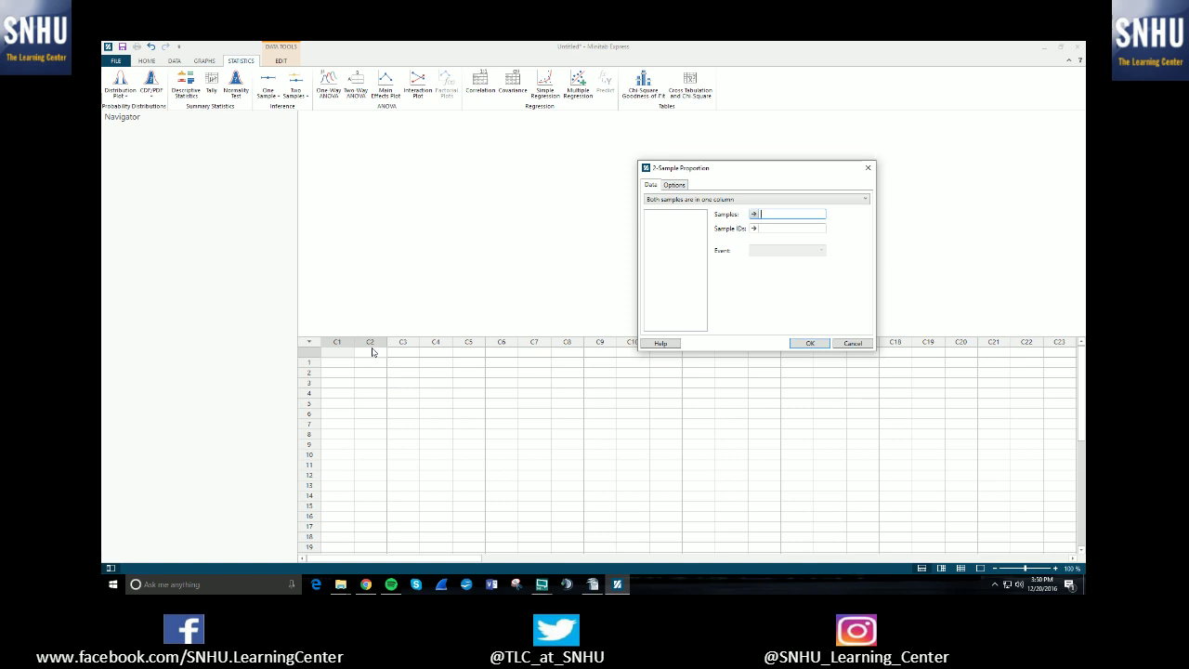
left_click_drag(783, 171, 718, 182)
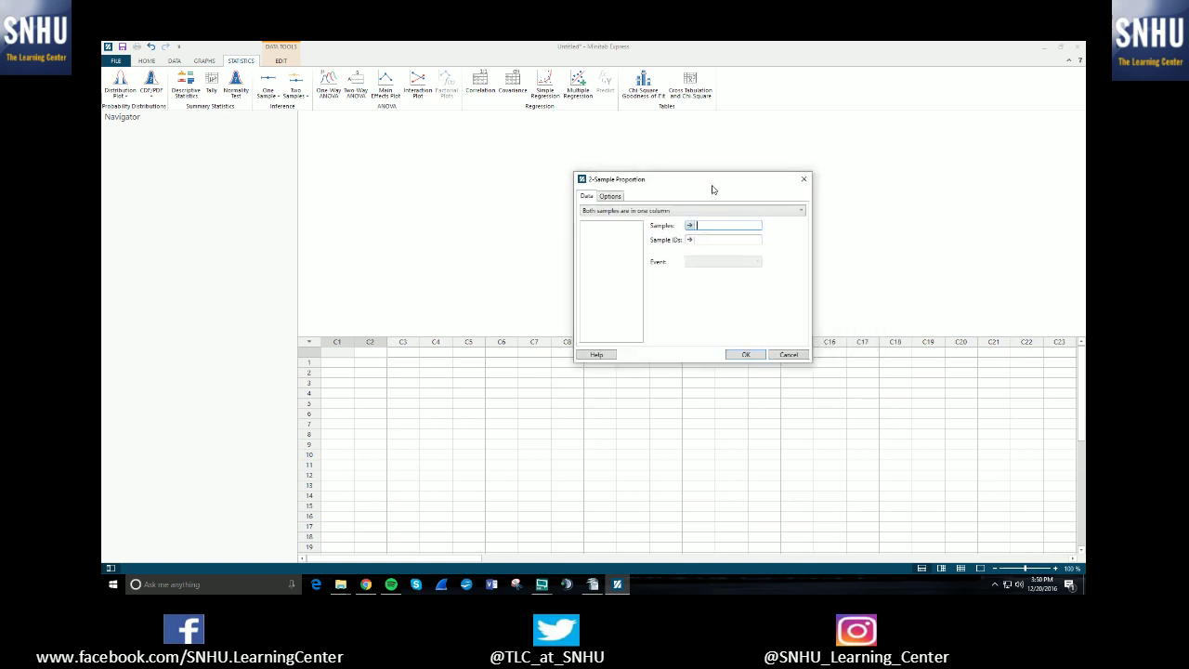
Choose 'Each sample is in its own column', then cancel the dialog to enter data first.
left_click(656, 214)
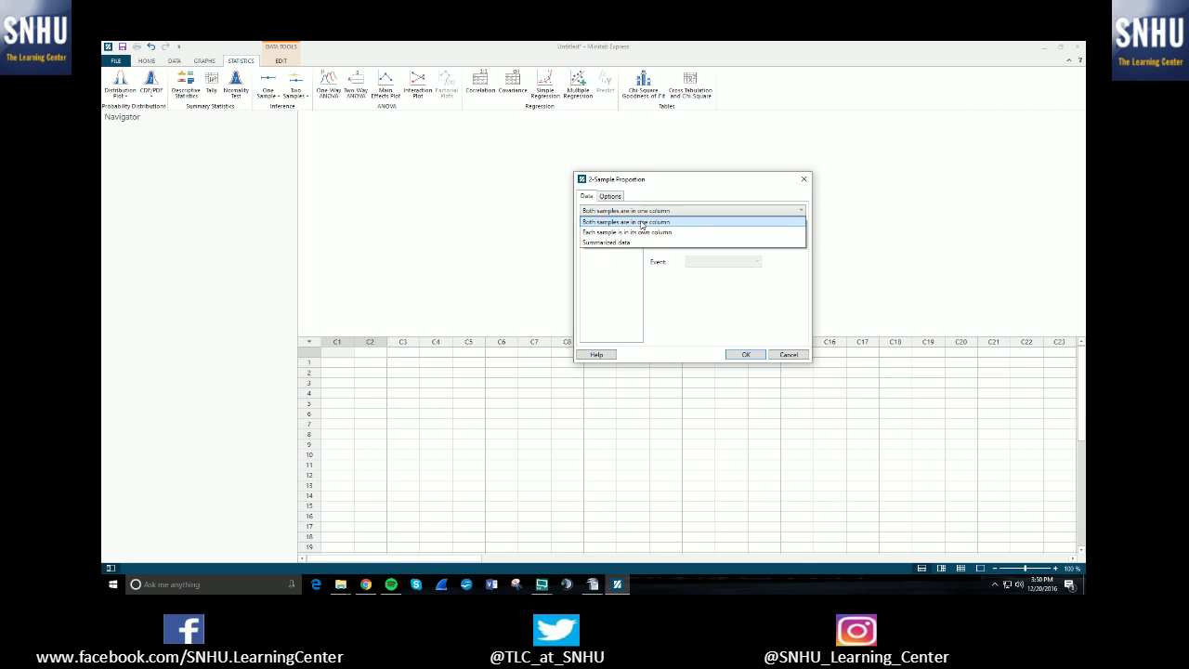
left_click(640, 233)
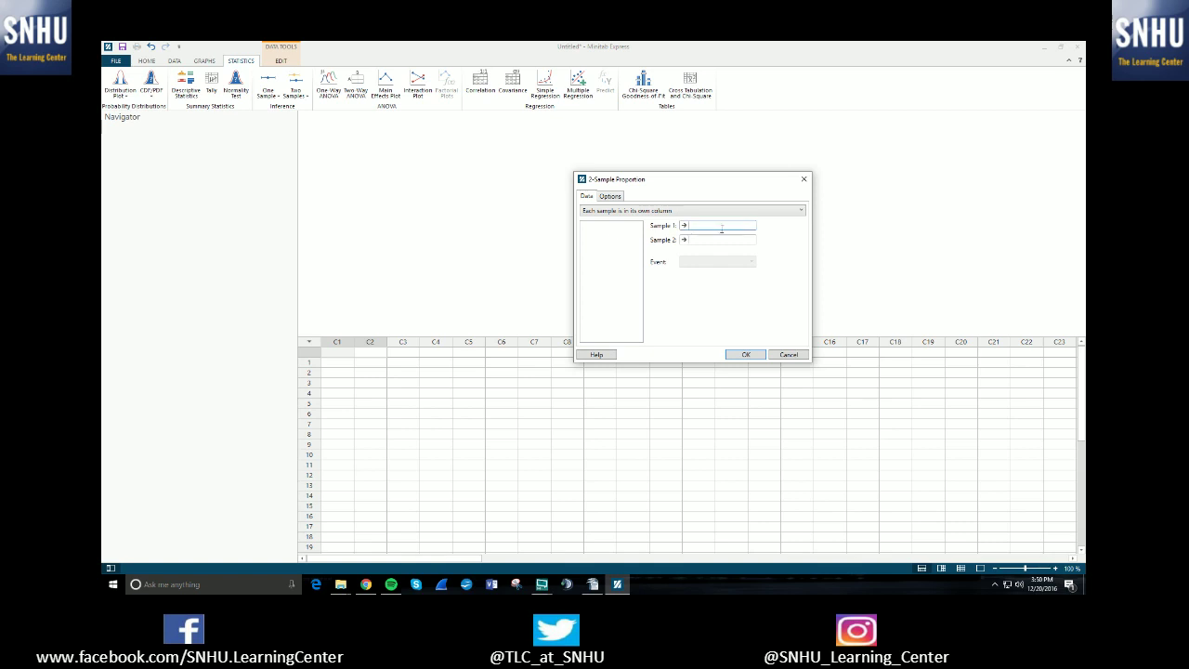
left_click(792, 354)
Enter 4, 4, 4 in column C1 and 4, 5, 3 in column C2.
type("4")
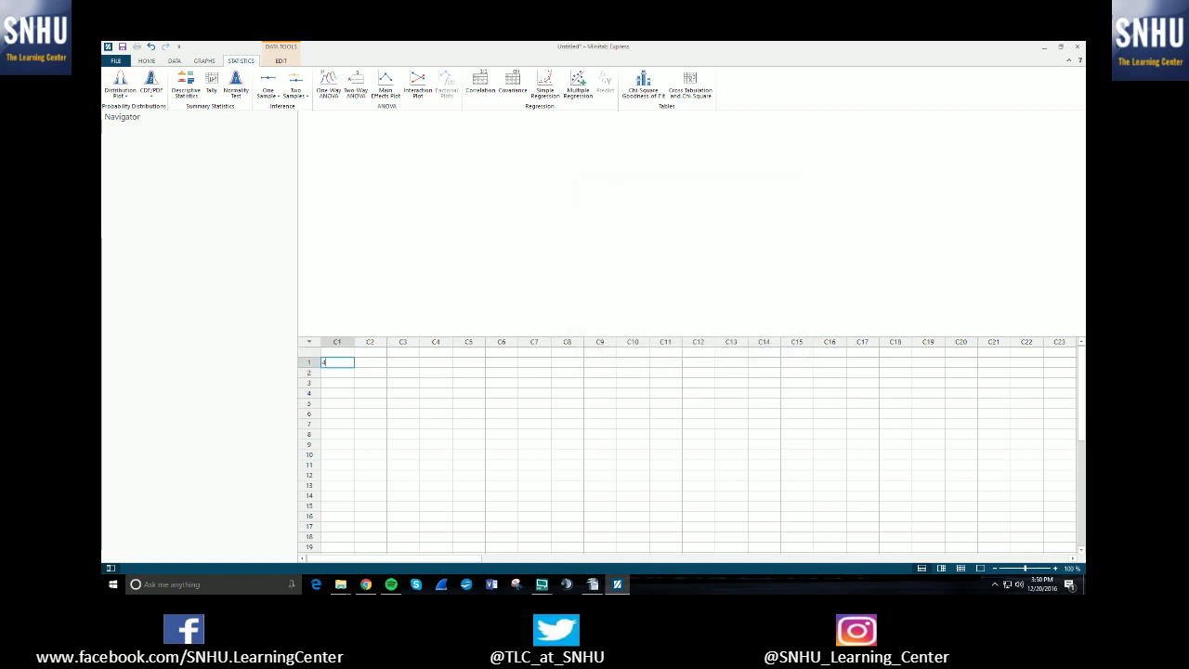
key("Return")
type("4")
key("Return")
type("4")
left_click(369, 362)
type("4 5 3")
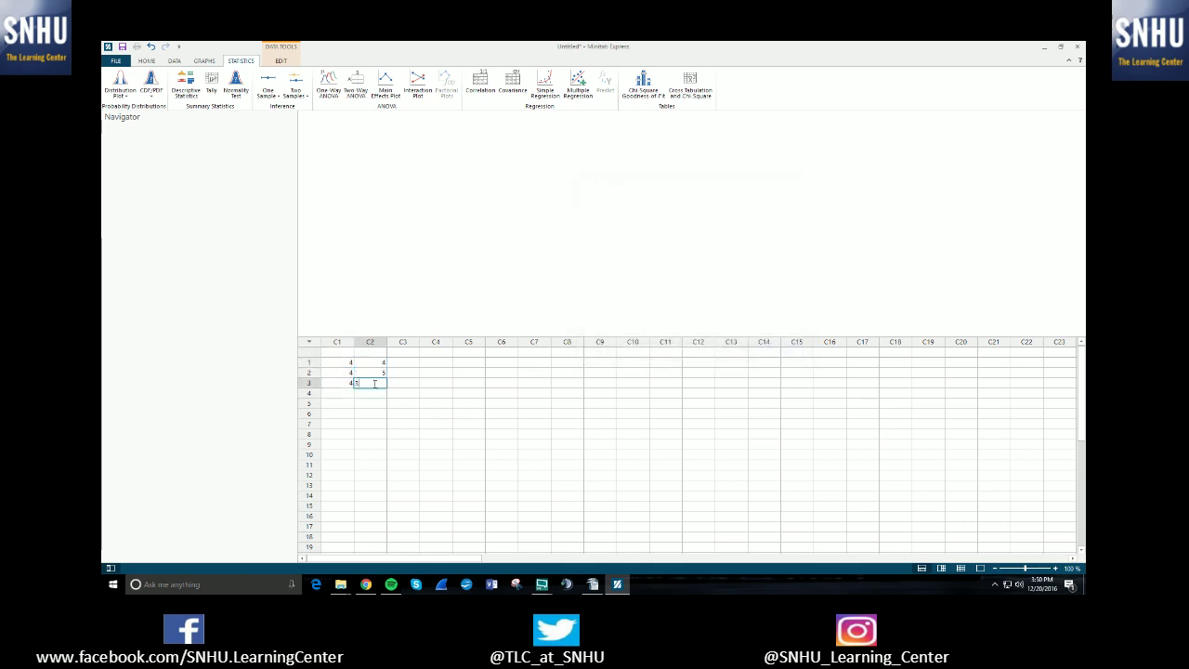
left_click(402, 372)
Reopen the 2-Sample Proportion test with 'Each sample is in its own column' selected.
left_click(295, 83)
left_click(314, 159)
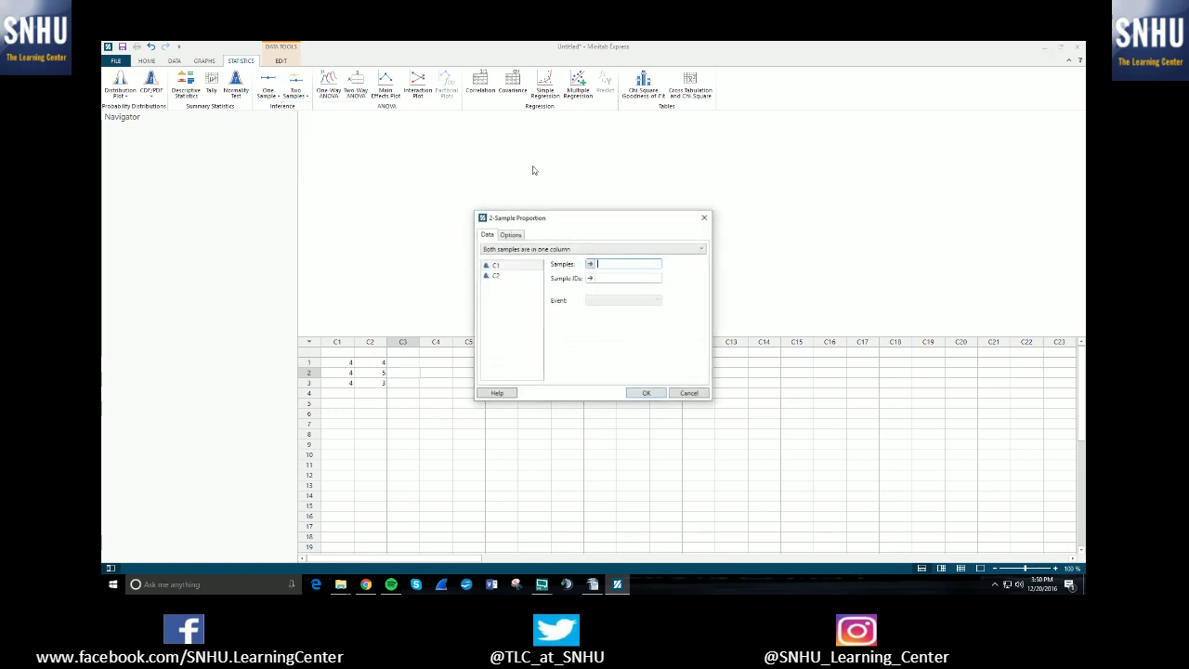
double_click(509, 266)
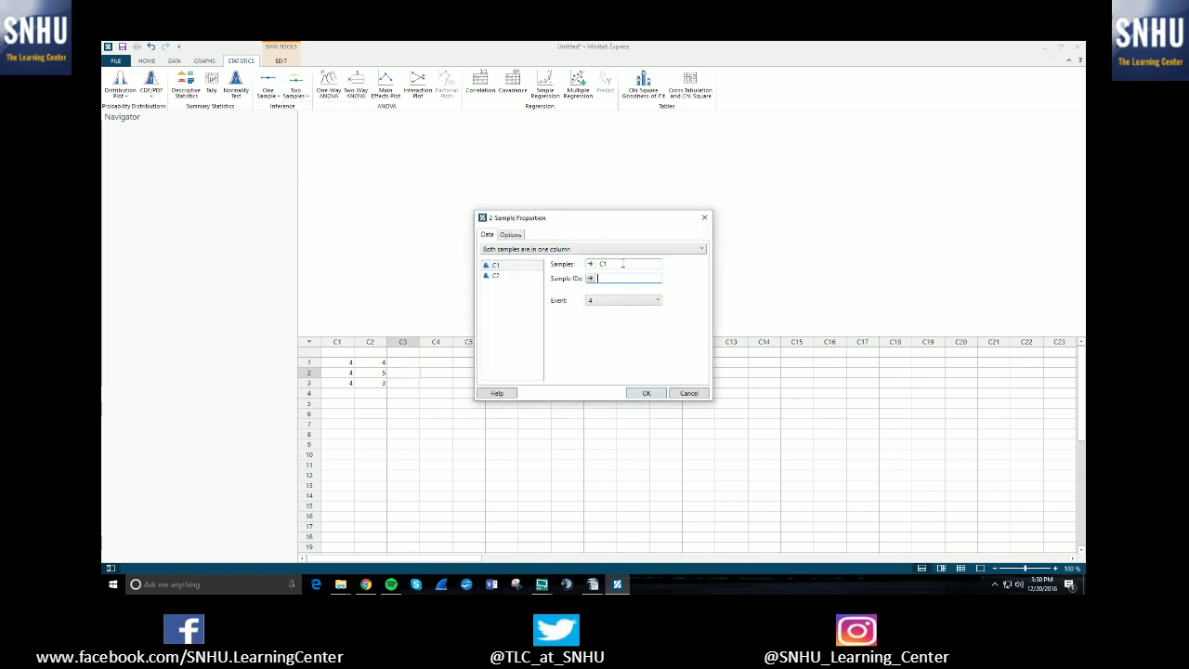
left_click(541, 249)
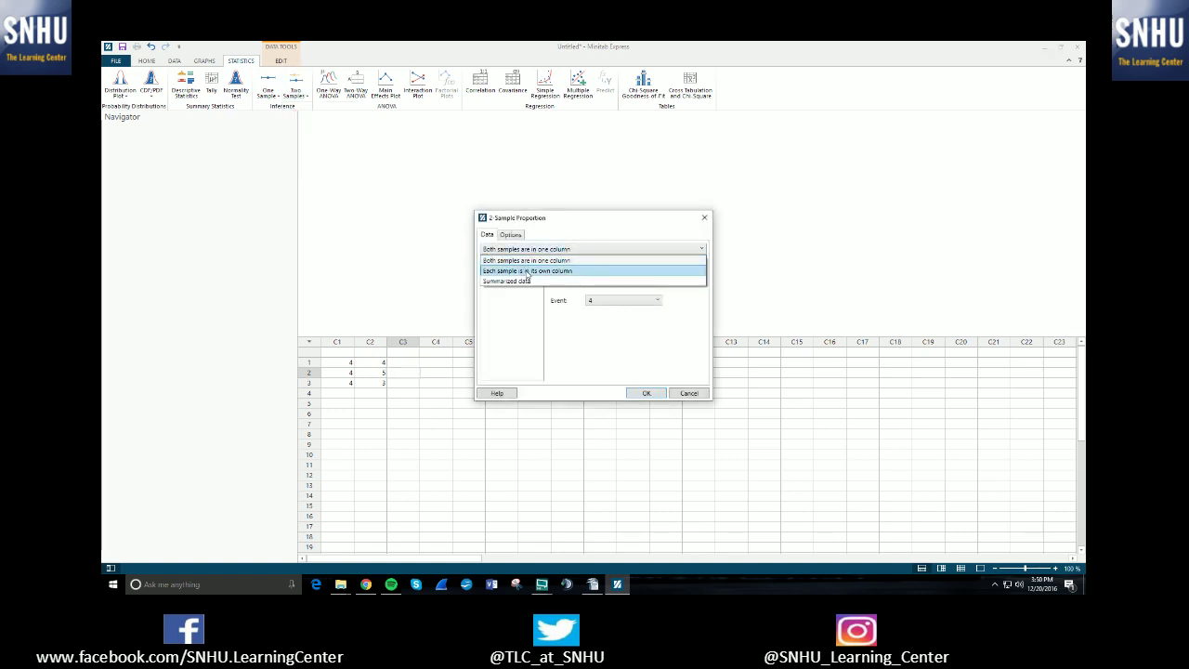
left_click(527, 271)
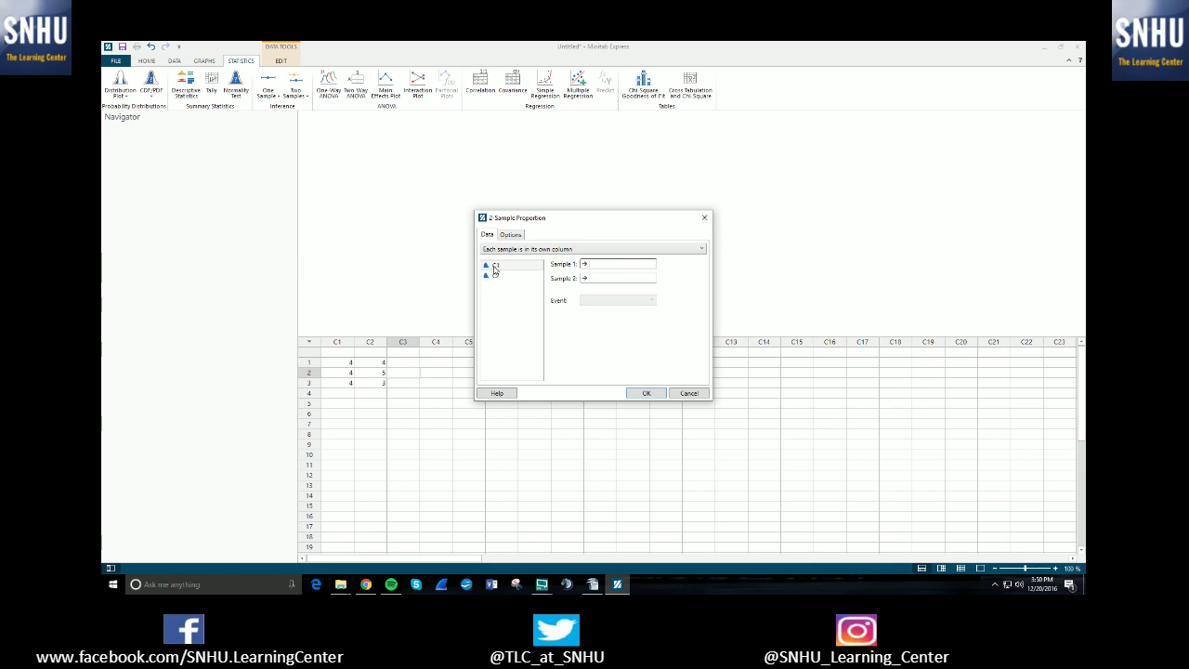
Assign C1 and C2 as the two samples, then clear both sample fields.
double_click(496, 265)
double_click(495, 276)
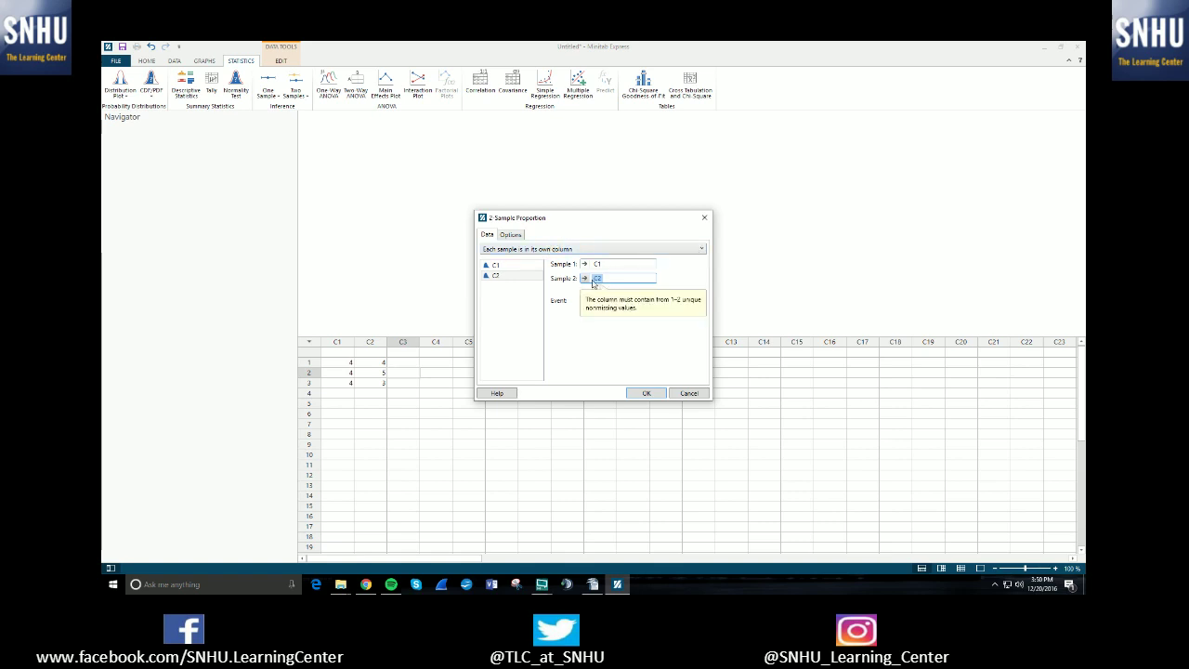
key("Delete")
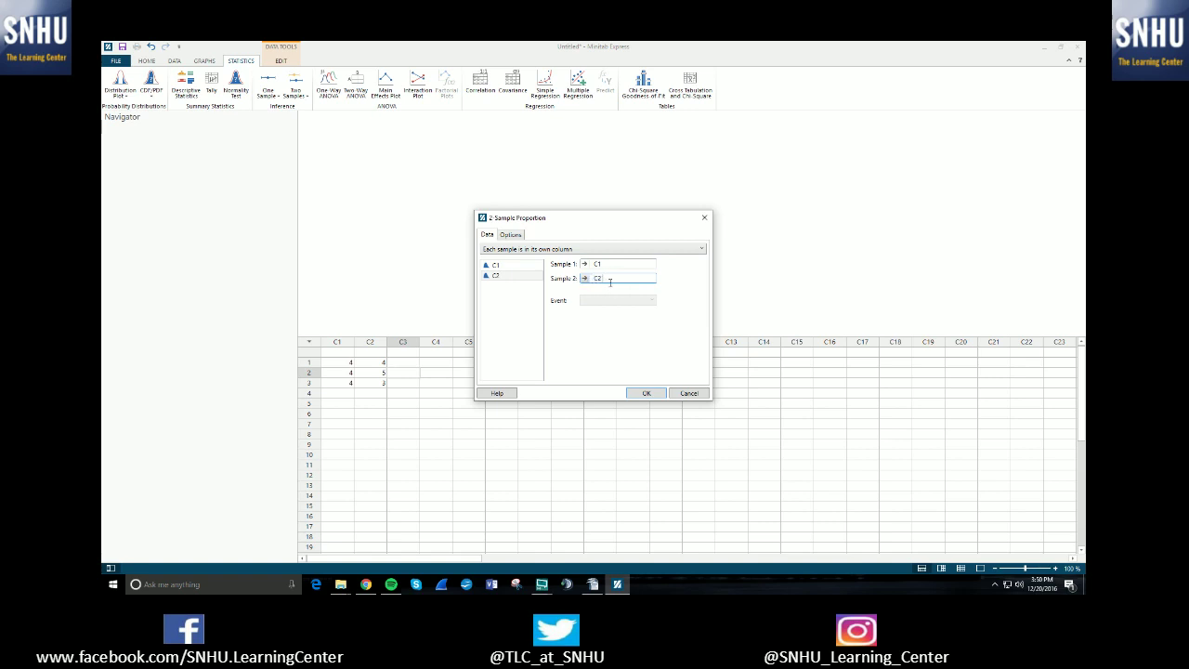
left_click(609, 265)
key("BackSpace")
left_click(504, 266)
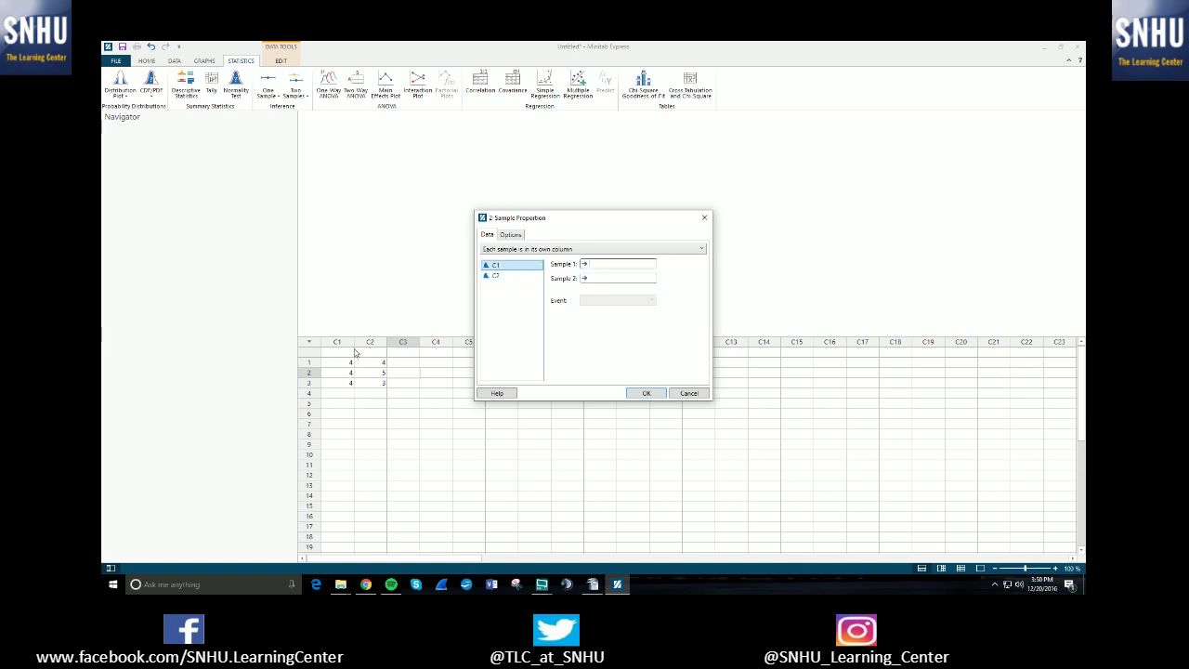
Switch to summarized data: 3 events in 10 trials for sample 1, 8 events in 15 trials for sample 2.
left_click(524, 250)
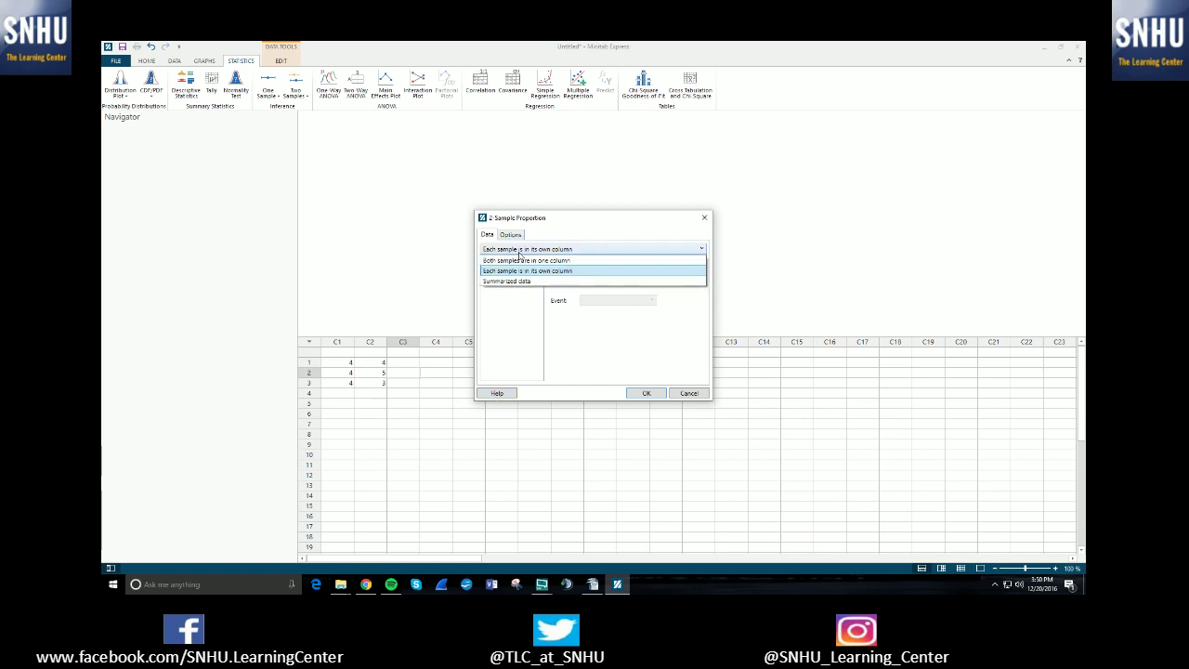
left_click(556, 281)
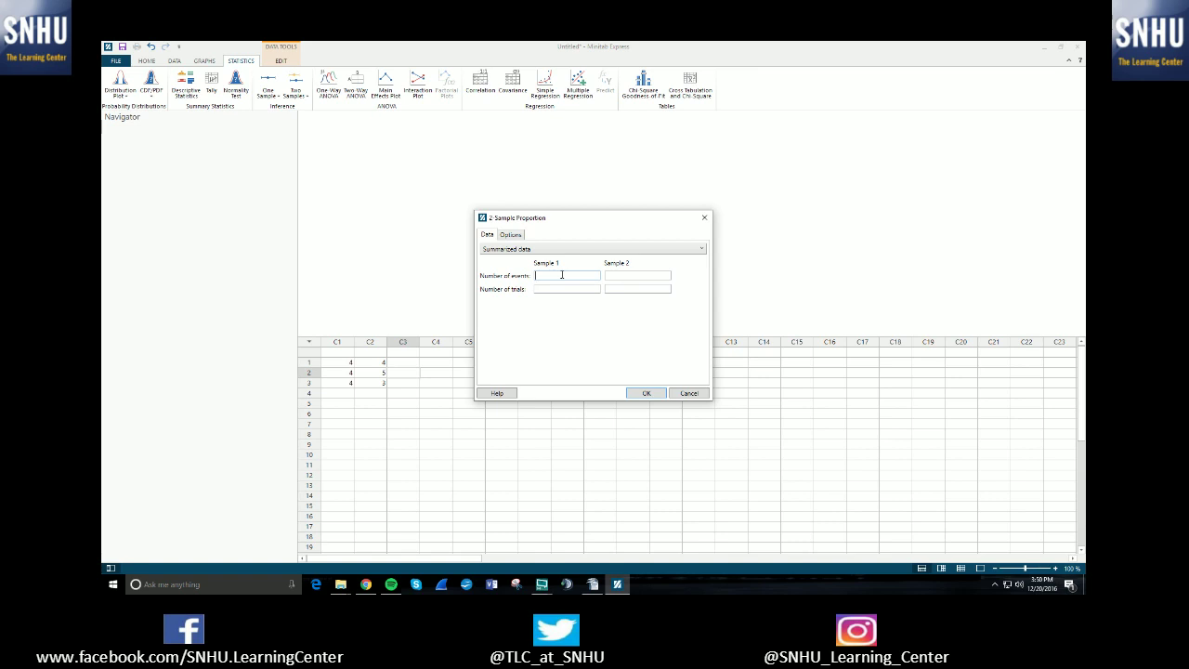
key("Tab")
key("Tab")
left_click(647, 275)
left_click(632, 288)
type("15")
key("shift+Tab")
left_click(523, 236)
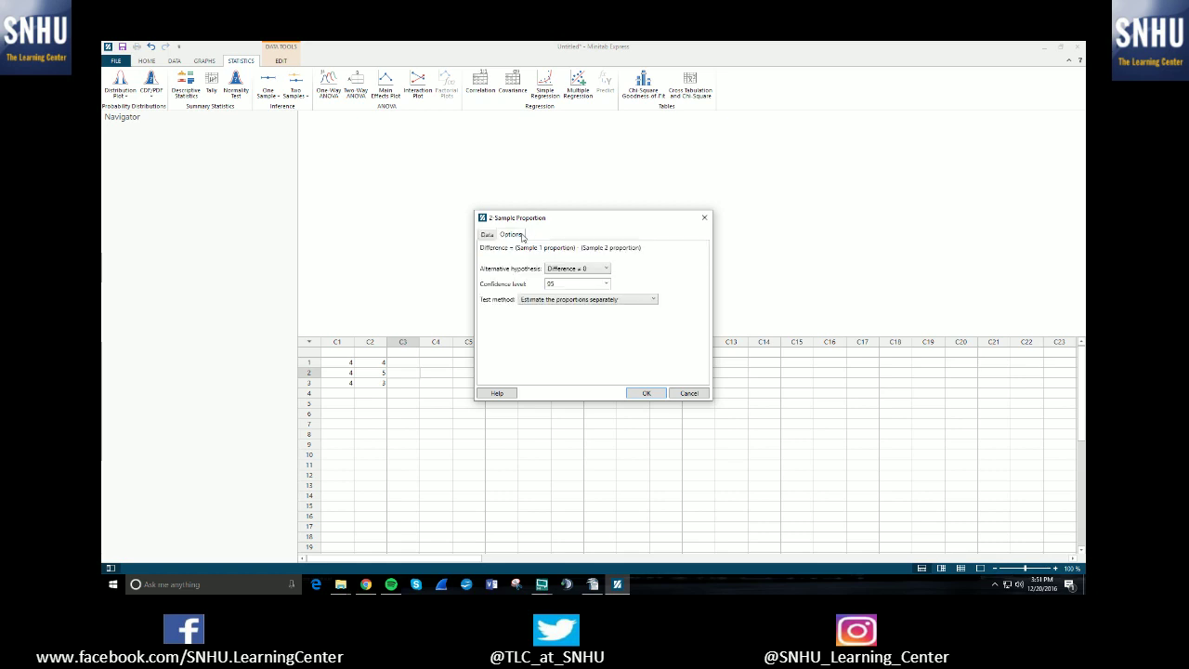
Keep the alternative hypothesis at Difference ≠ 0 and the confidence level at 95.
left_click(589, 269)
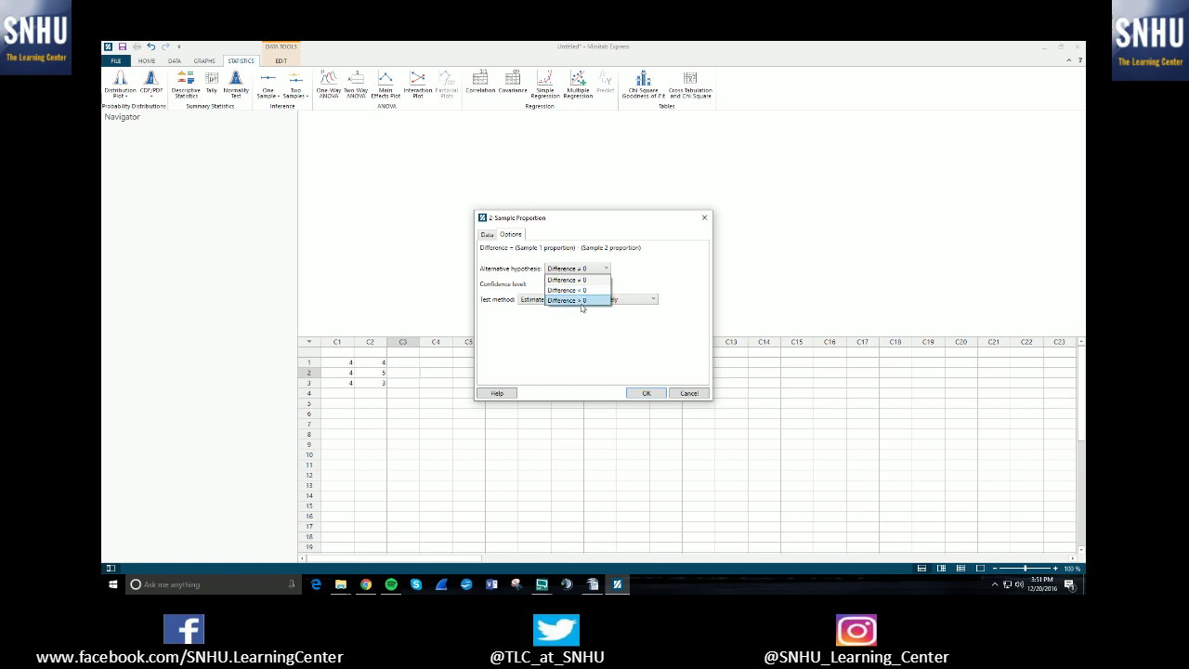
left_click(536, 252)
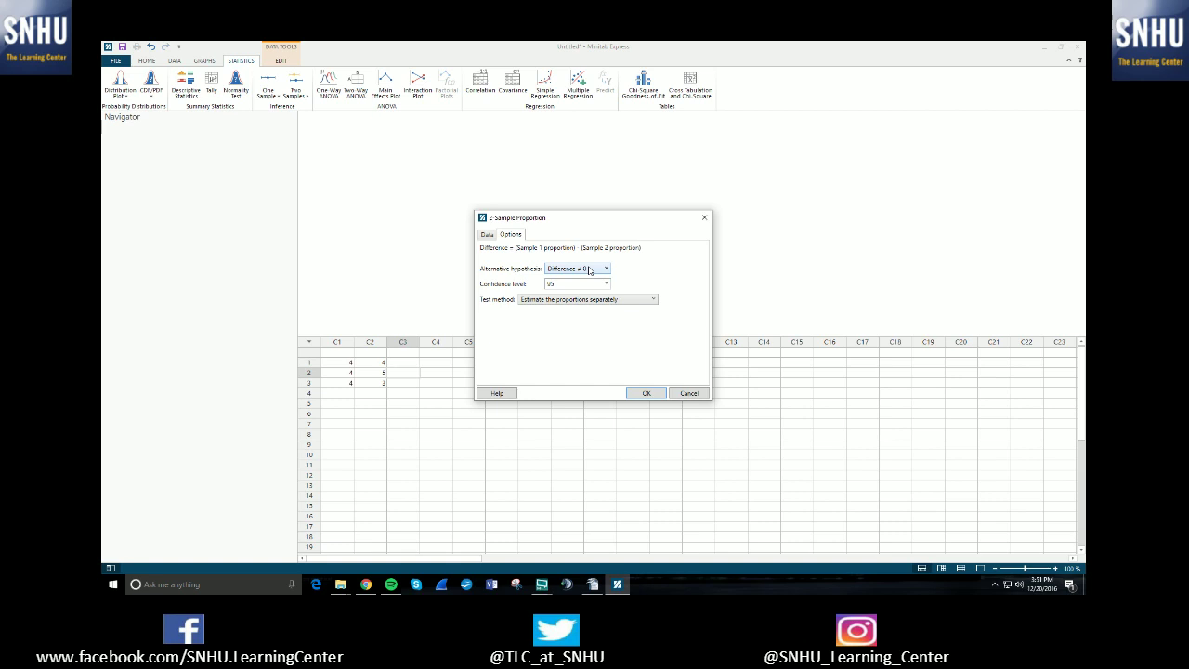
left_click(589, 270)
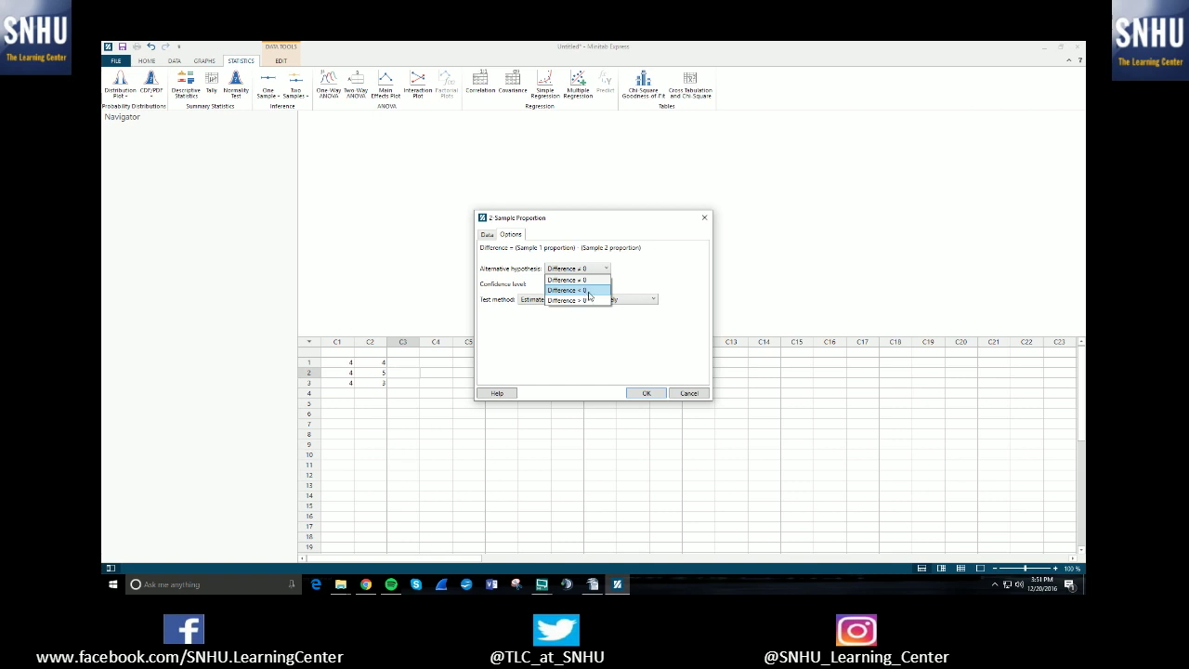
left_click(640, 247)
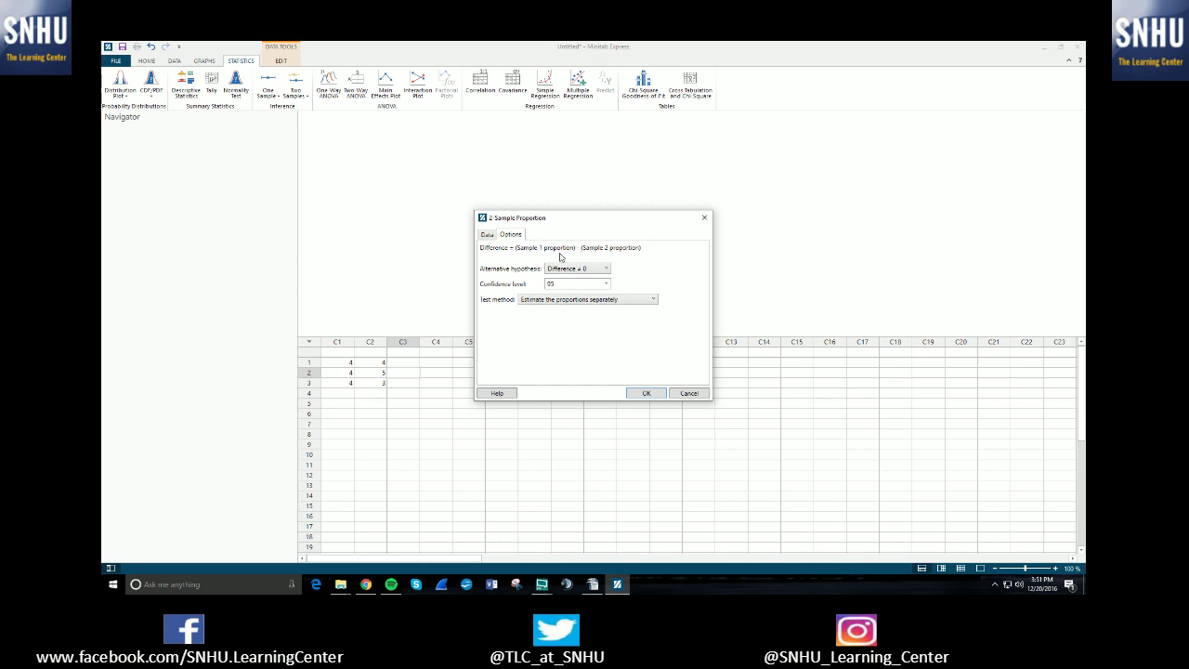
left_click(600, 269)
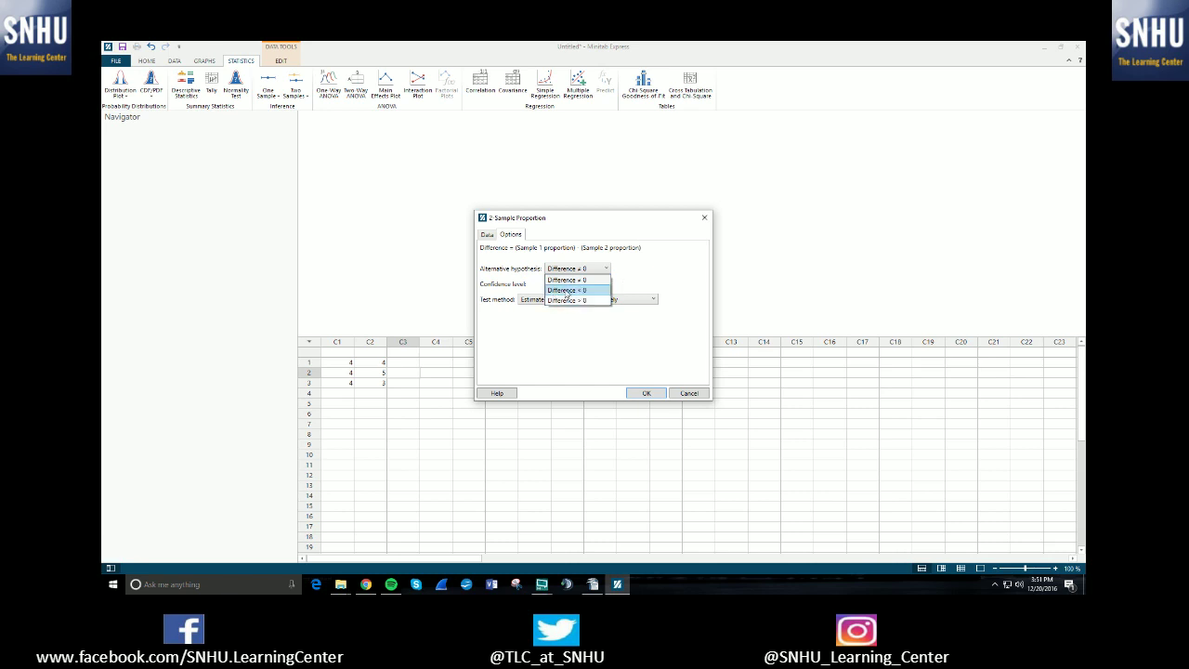
left_click(668, 259)
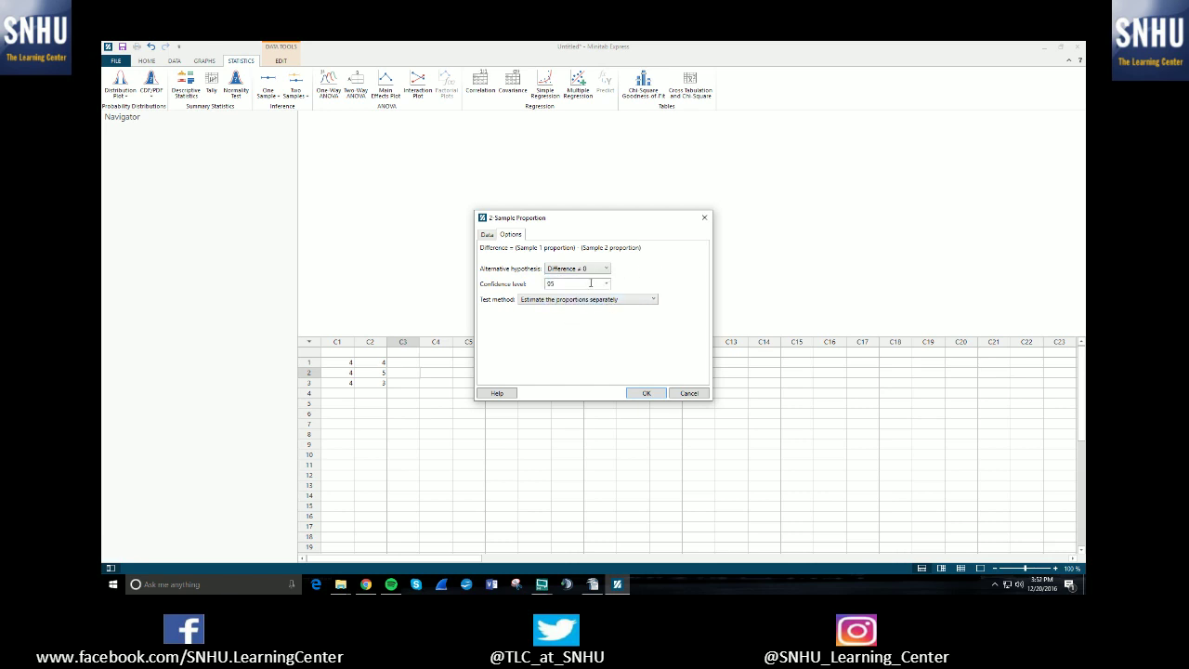
double_click(599, 284)
Run the test and review the output's Test table (Z = −1.20) and 95% CI chart.
left_click(488, 234)
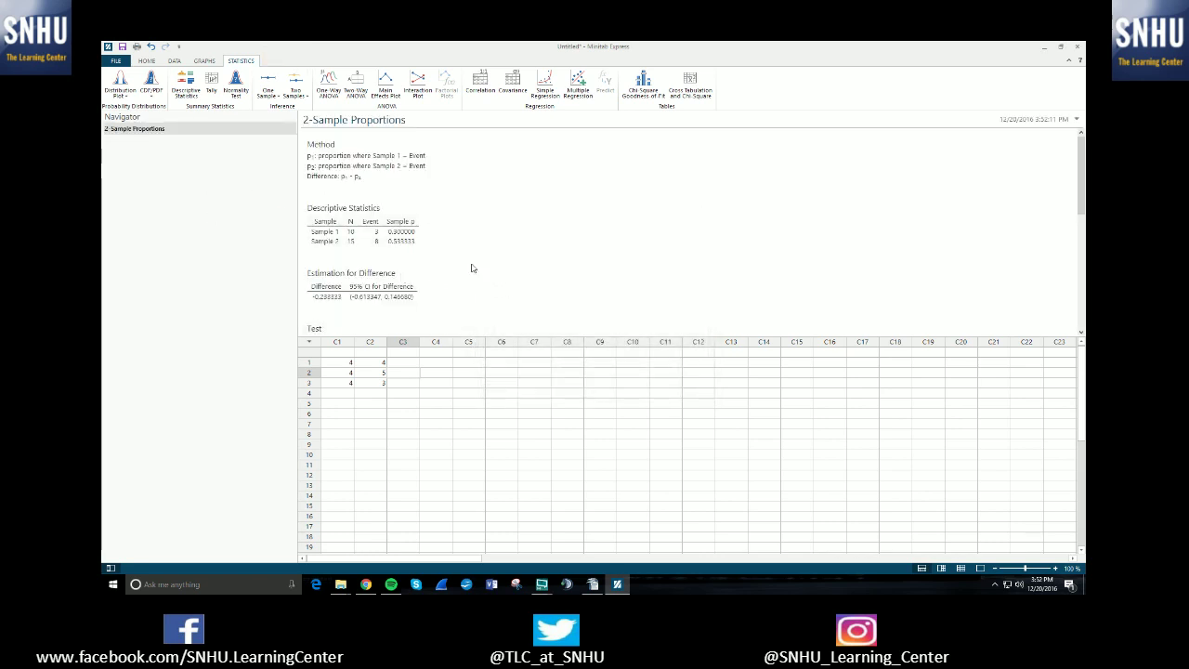
scroll(371, 249, "down", 3)
scroll(395, 268, "up", 3)
scroll(392, 264, "down", 3)
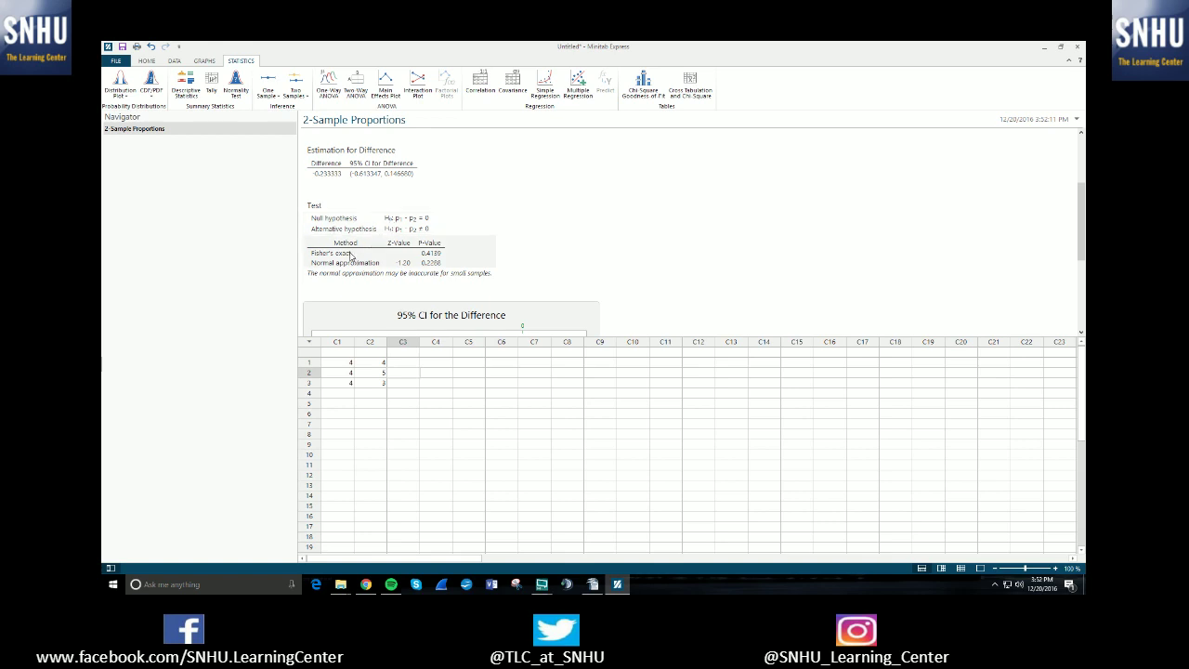
scroll(352, 255, "down", 2)
left_click(452, 215)
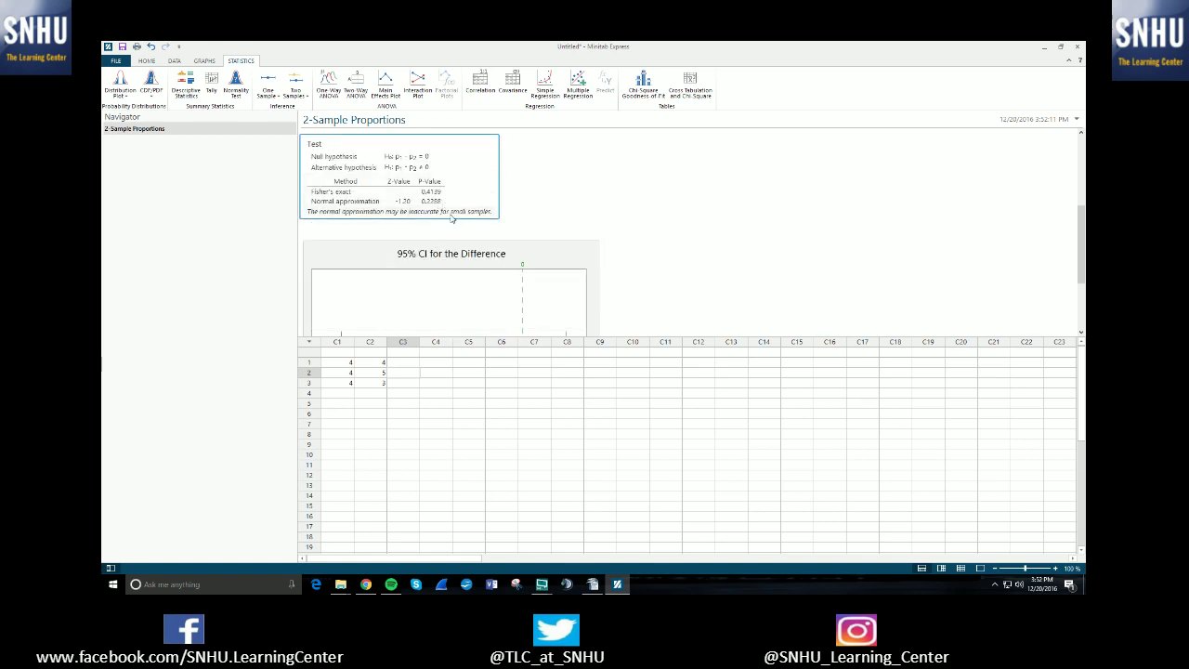
scroll(455, 232, "down", 4)
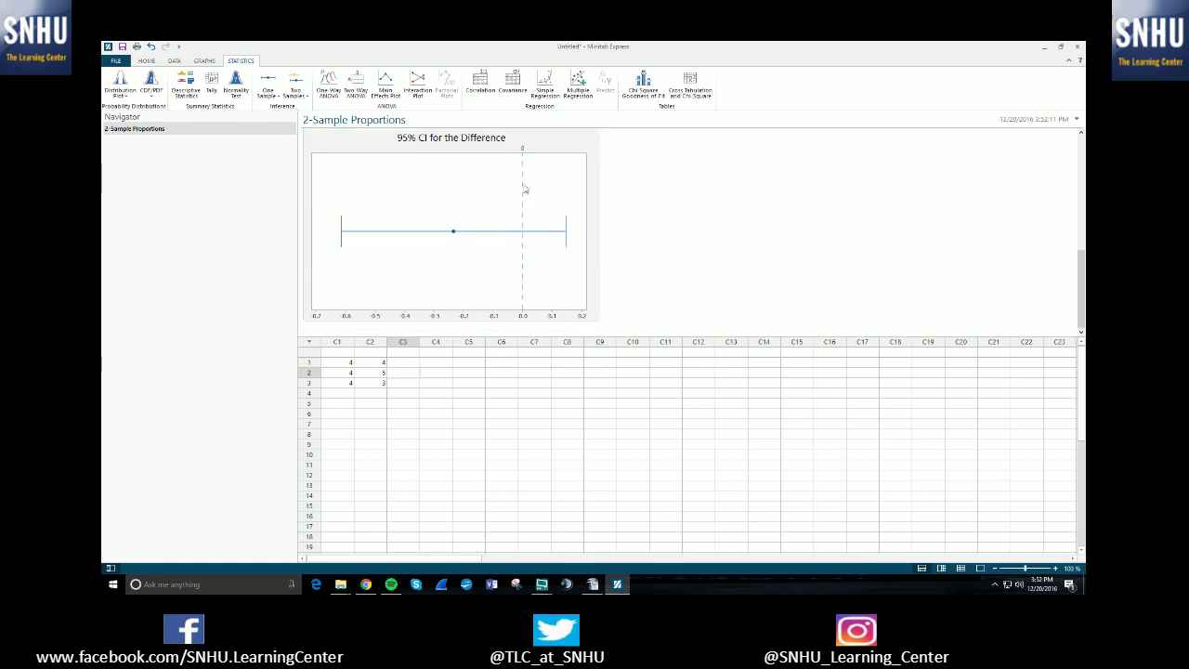
scroll(538, 246, "up", 6)
scroll(550, 256, "down", 4)
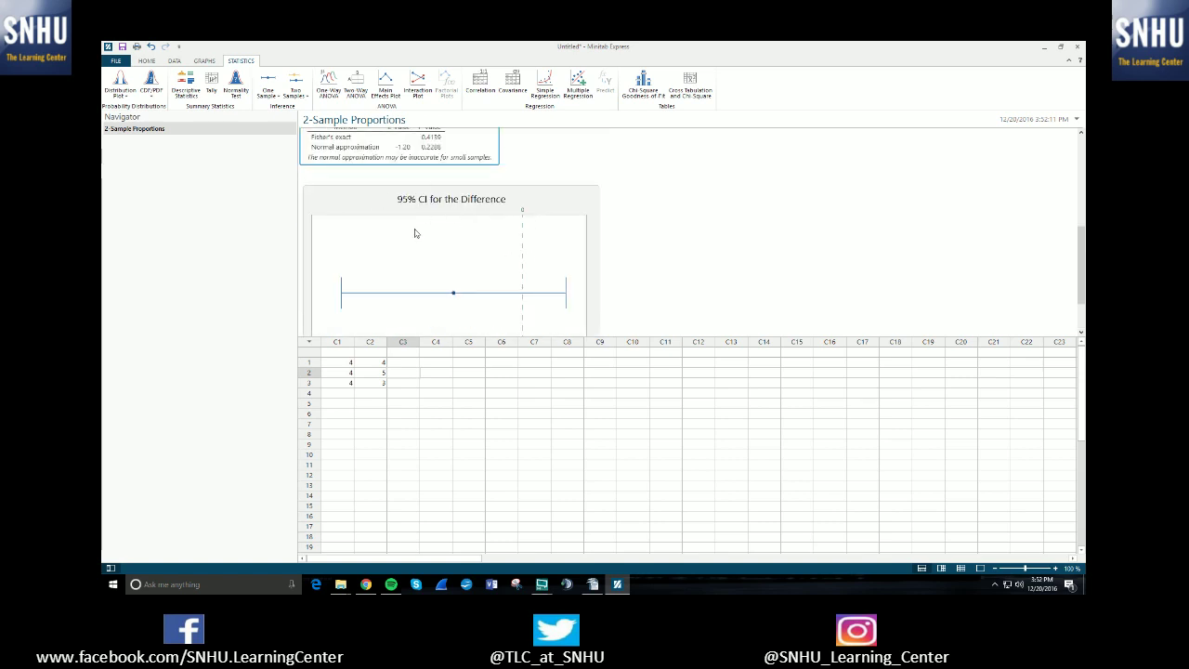
scroll(519, 232, "up", 8)
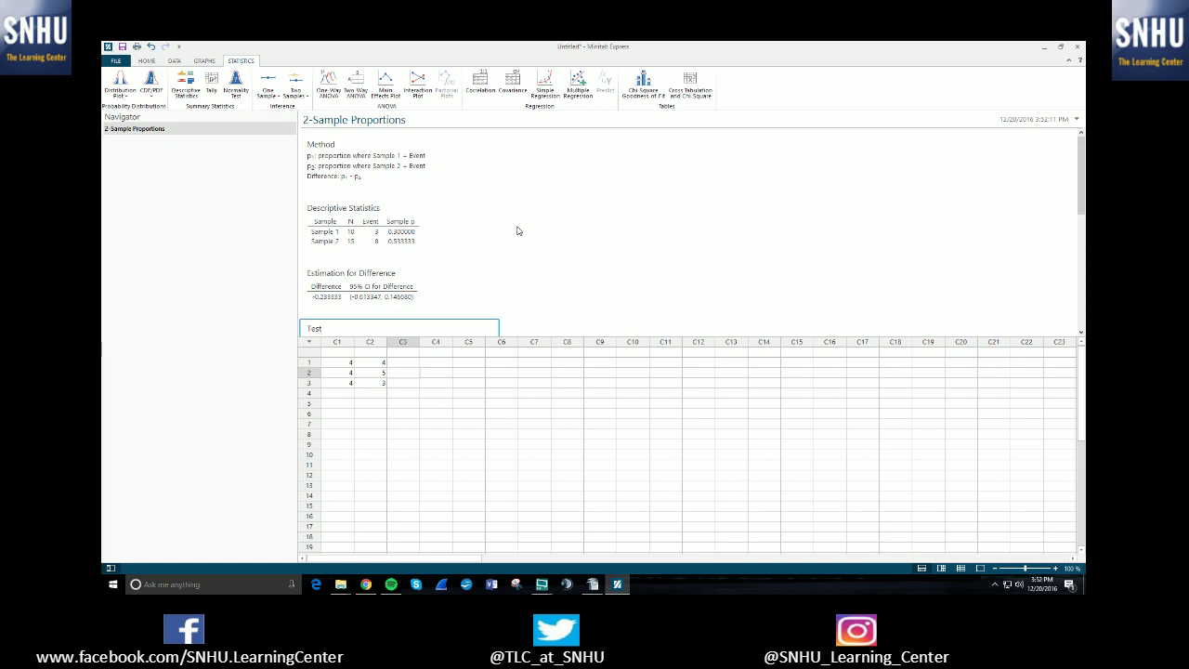
scroll(518, 232, "down", 2)
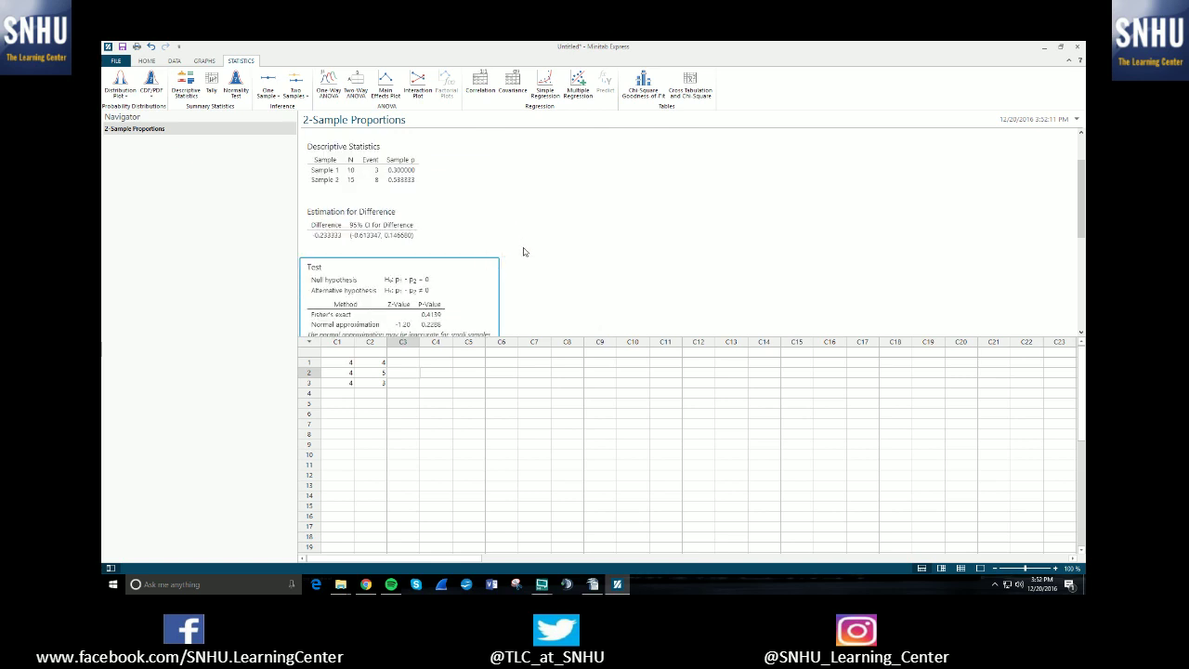
scroll(520, 252, "down", 2)
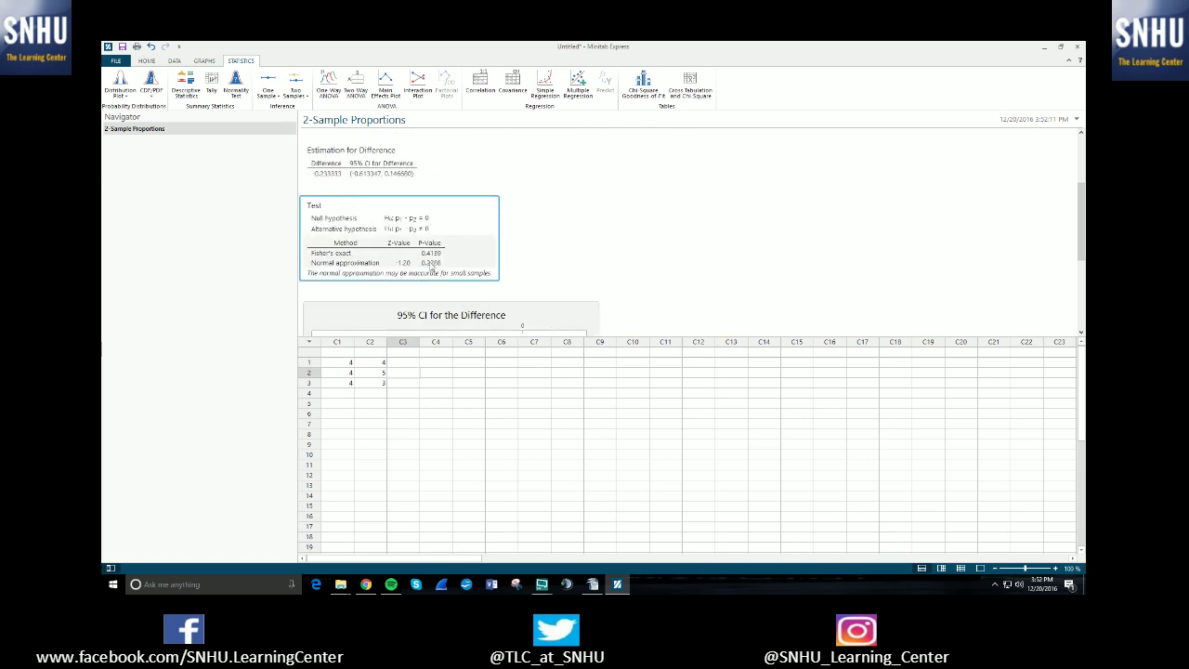